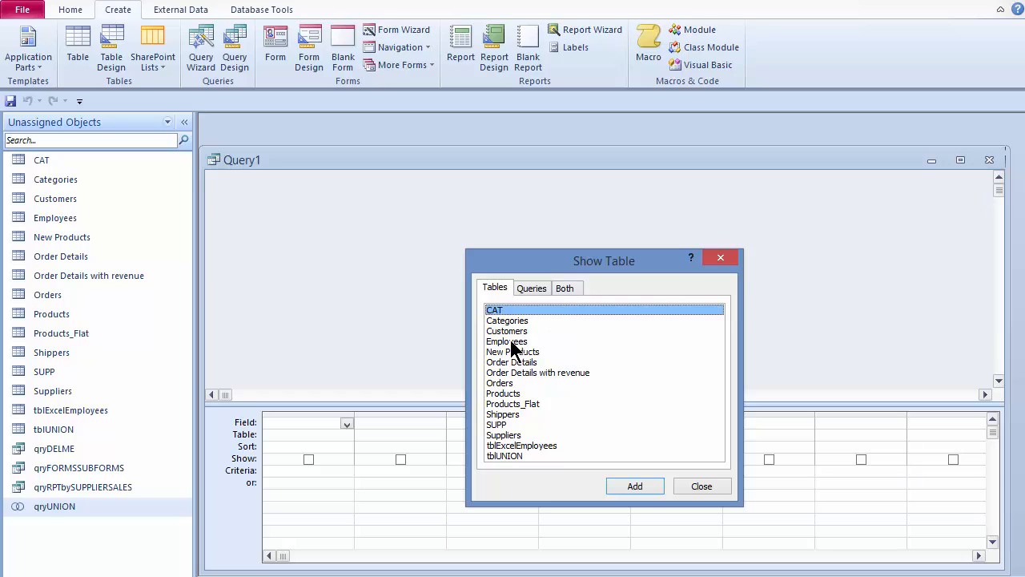
Step: Add the Employees, Orders and Shippers tables to the new query and finish choosing tables
double_click(510, 342)
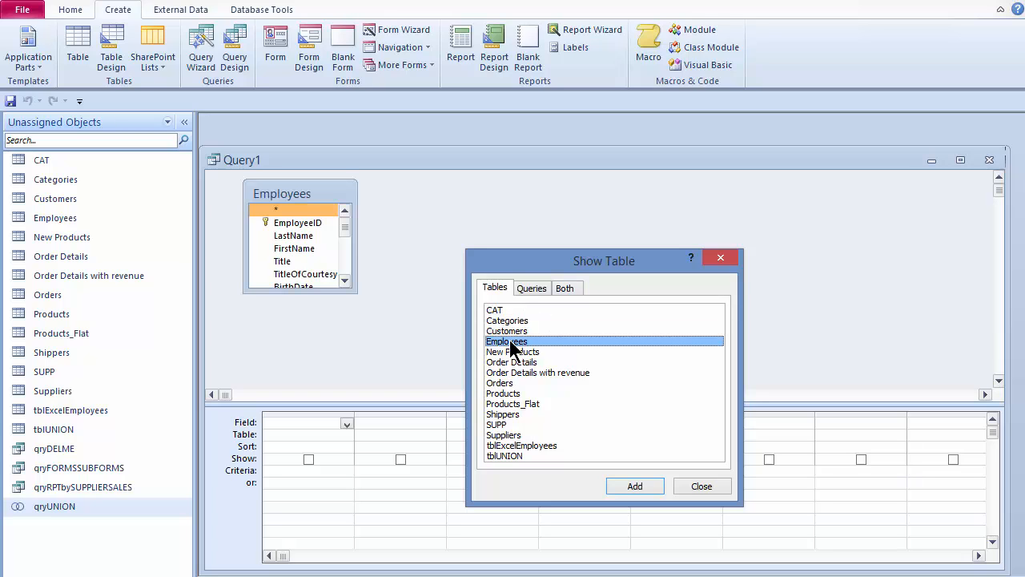
double_click(501, 383)
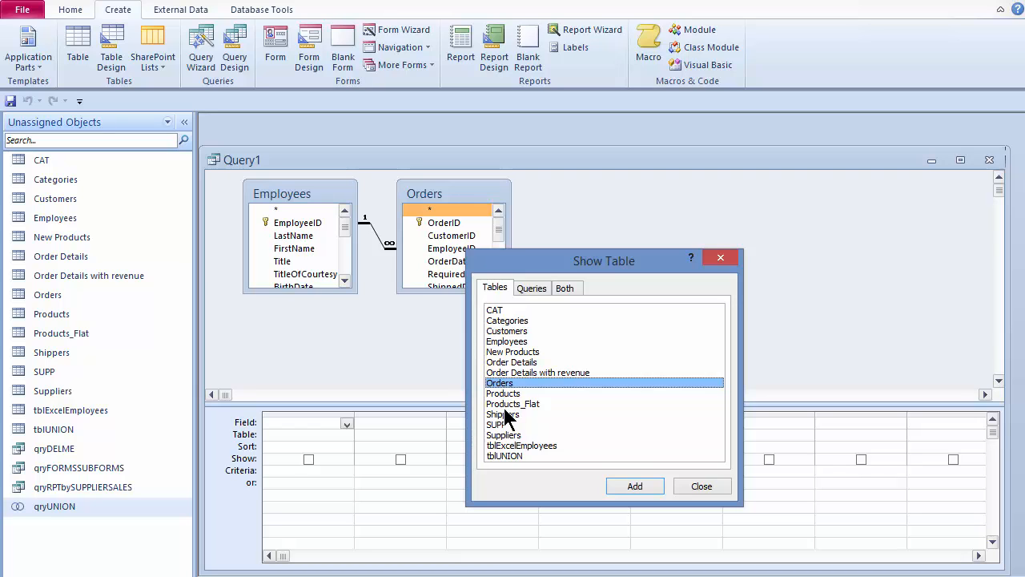
double_click(503, 415)
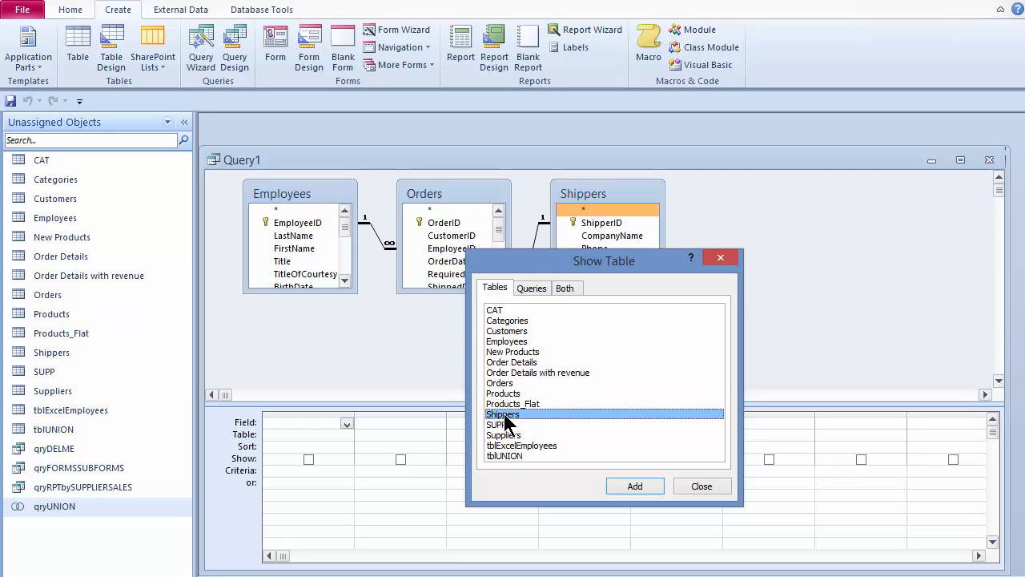
click(701, 486)
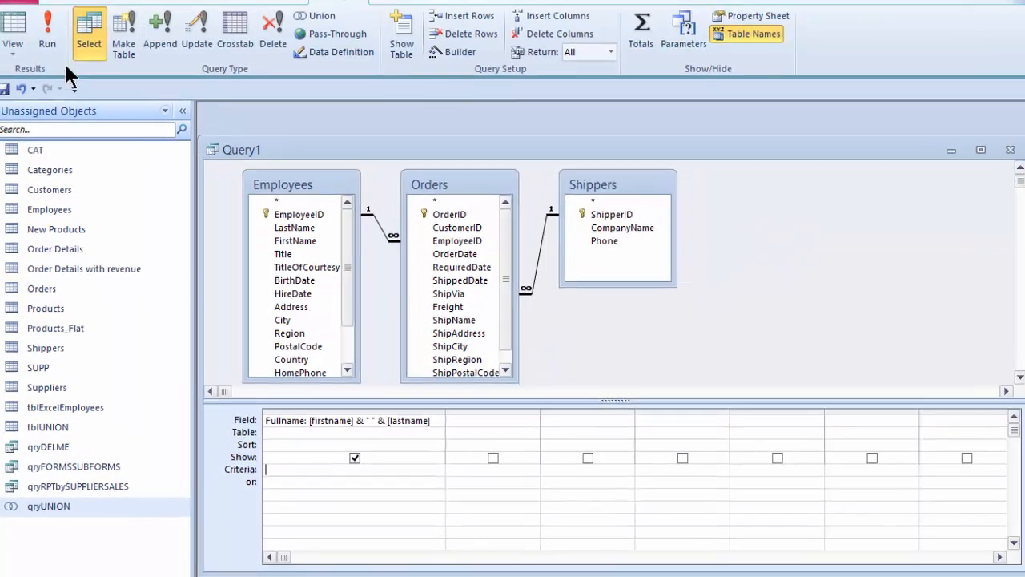
Step: Run the query with the combined Fullname field and fit the Fullname column's width to its contents
click(55, 47)
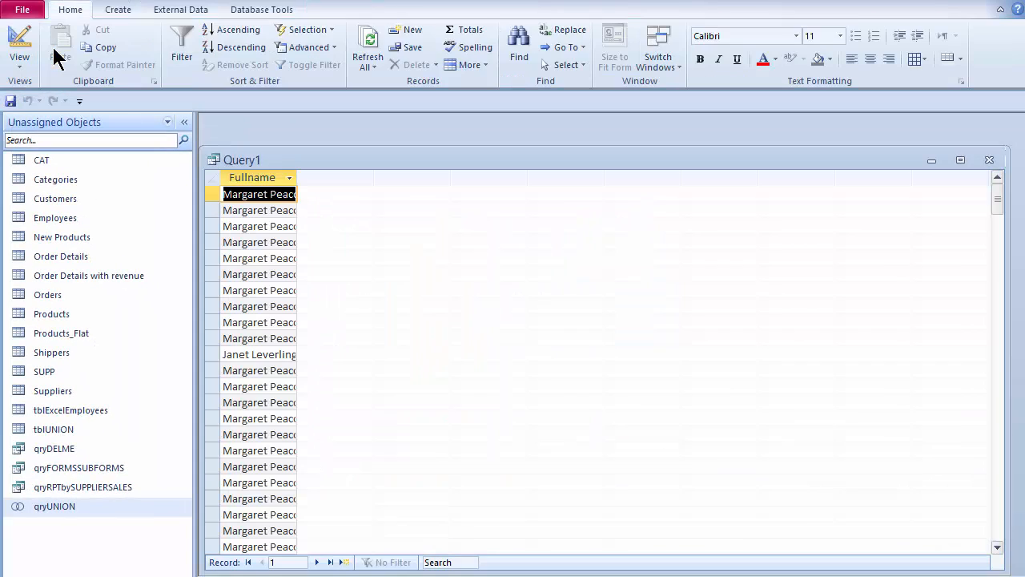
click(295, 176)
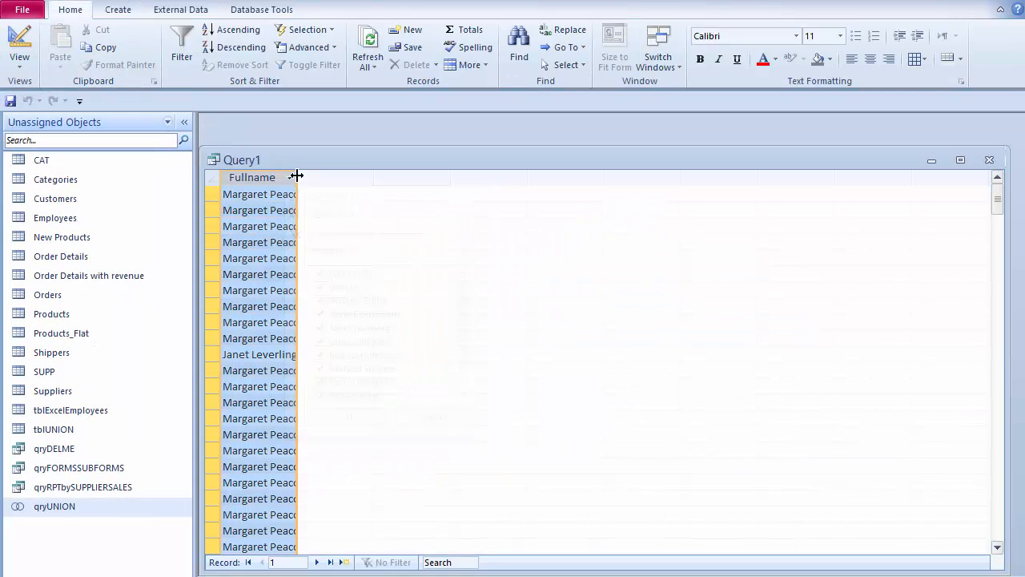
double_click(298, 176)
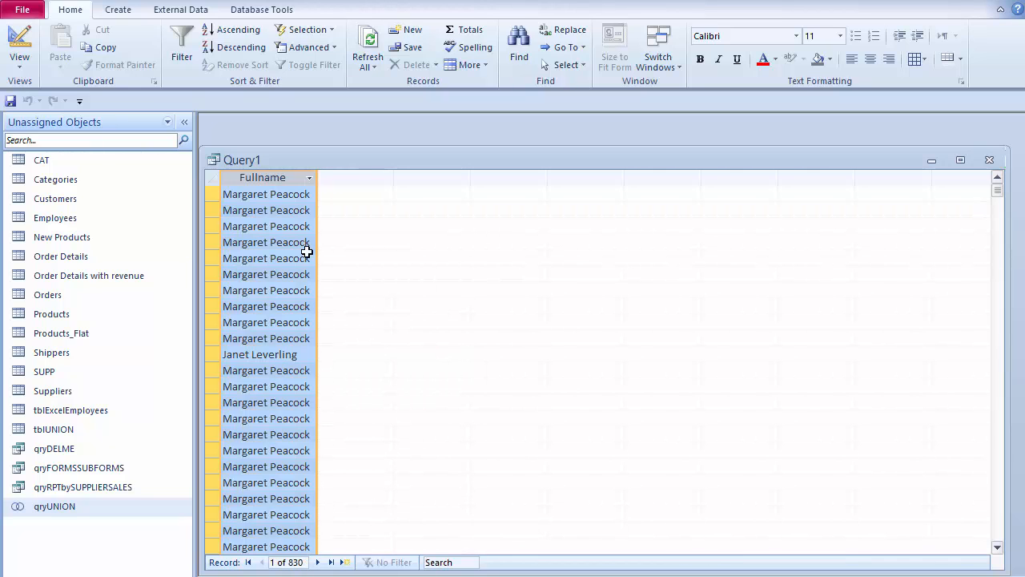
Step: Add the ShipVia field from Orders to the query design and run the query to review its records
click(18, 32)
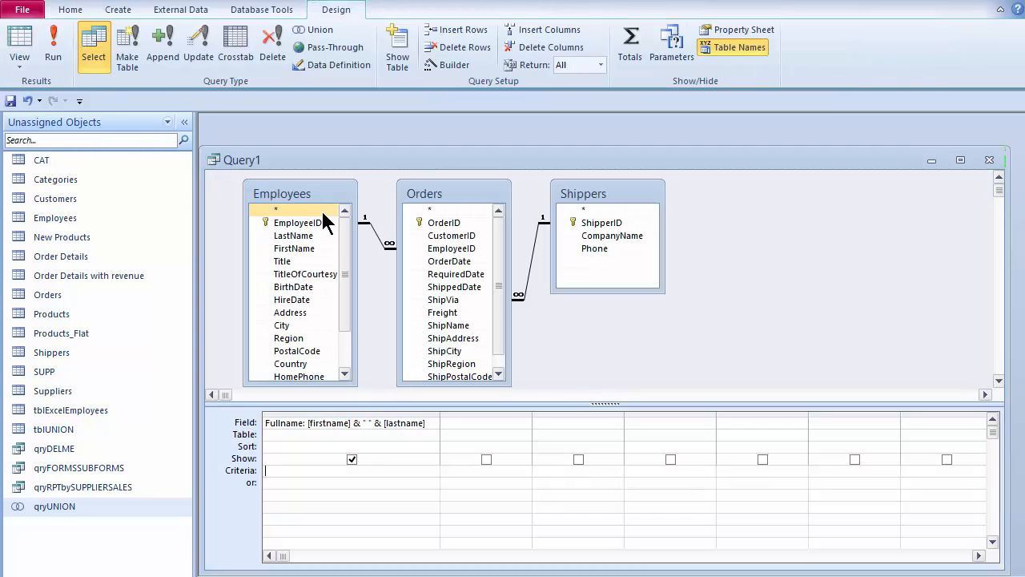
double_click(443, 299)
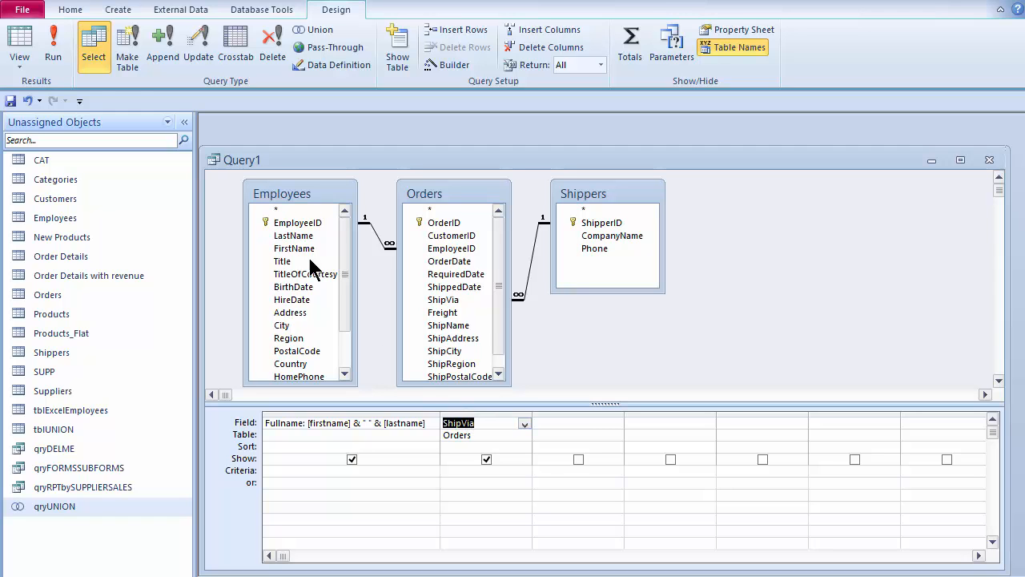
click(54, 51)
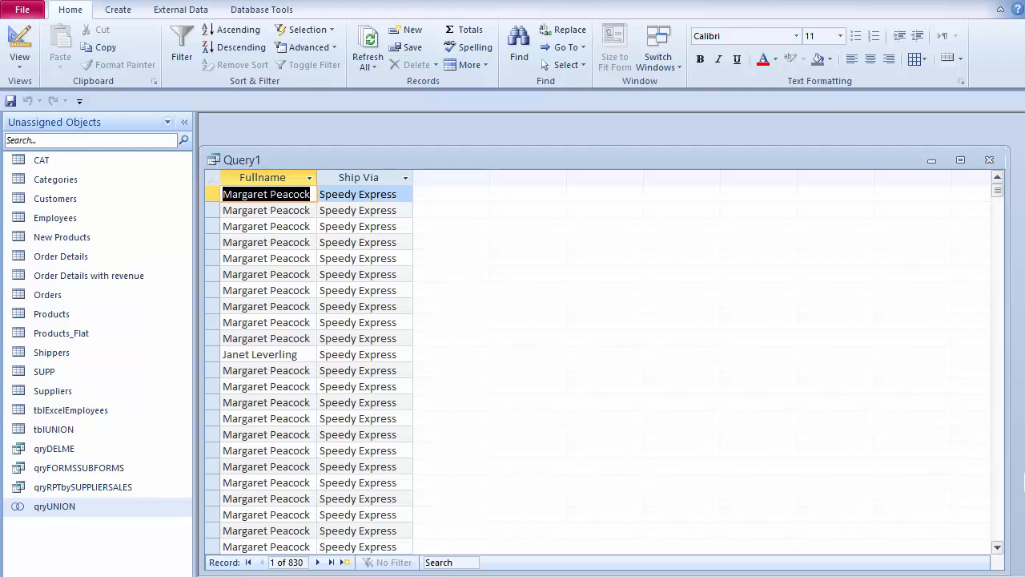
click(999, 479)
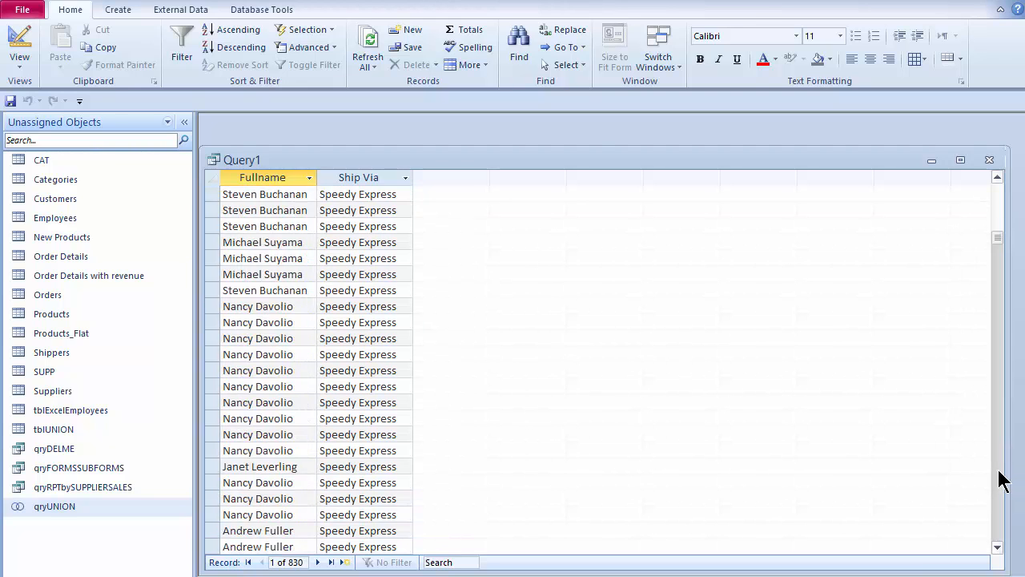
click(999, 479)
click(1000, 478)
click(999, 479)
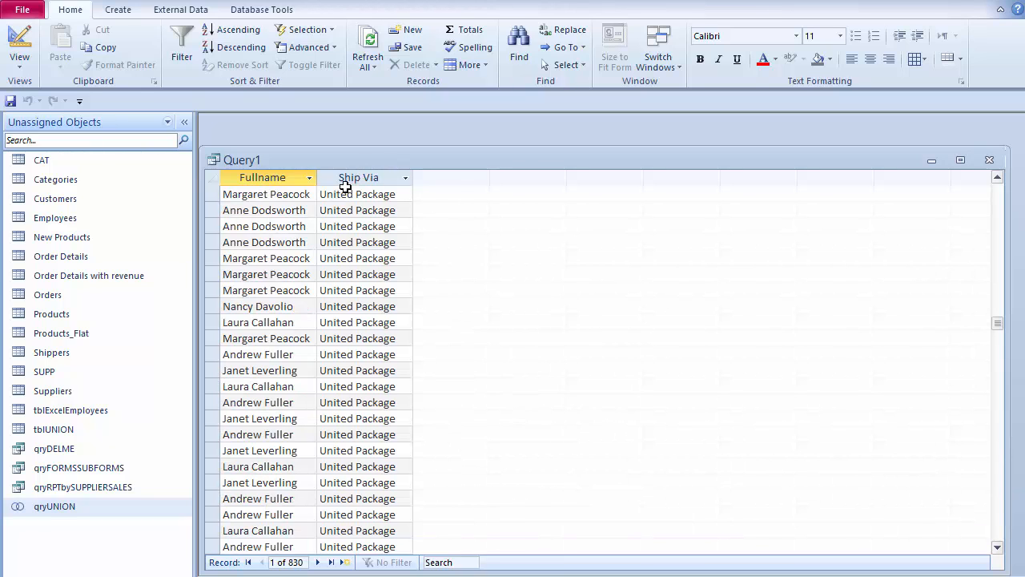
Step: Add Freight and OrderDate from Orders to the query, run it and fit both new columns to their contents
click(19, 42)
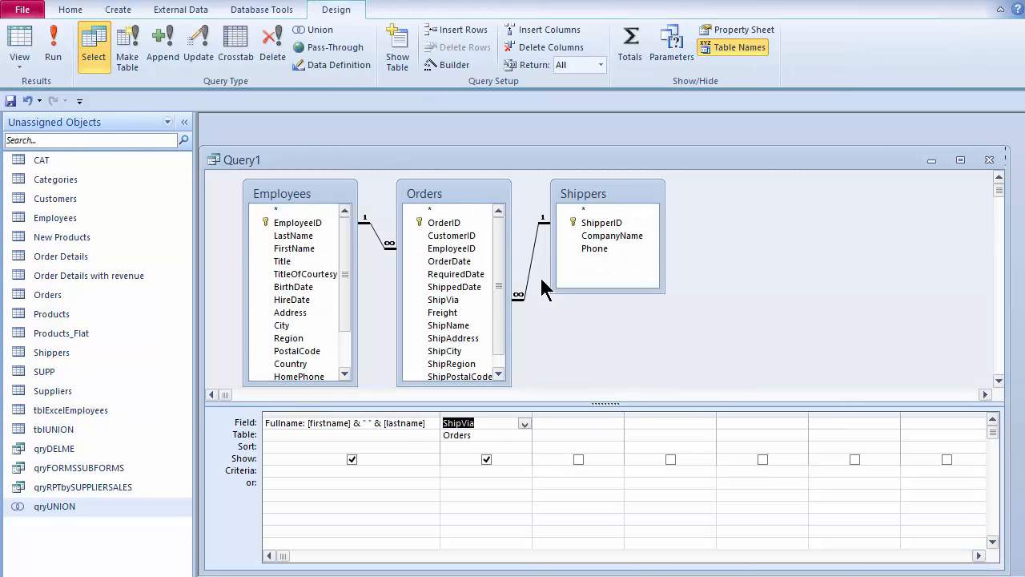
double_click(442, 313)
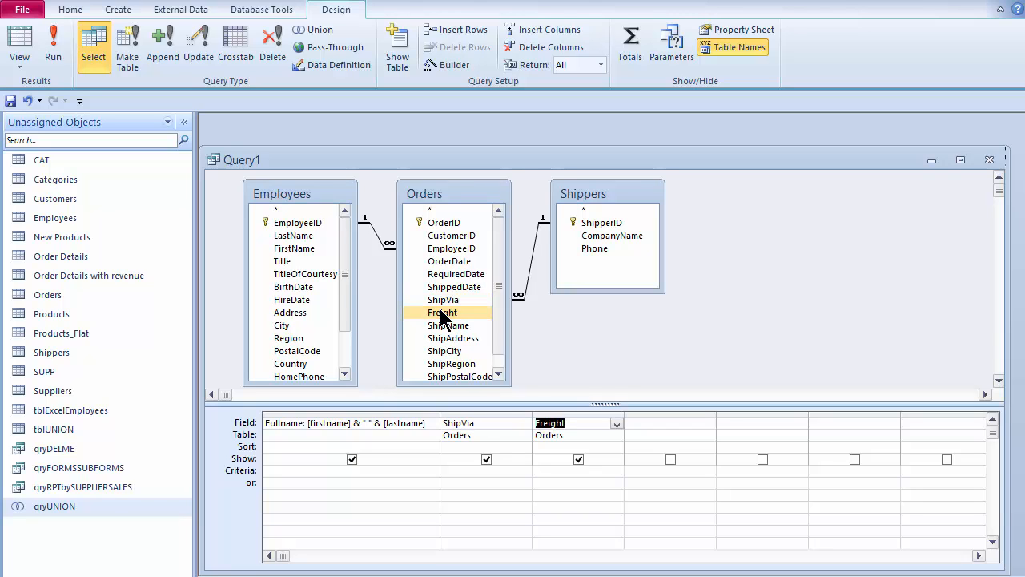
double_click(447, 260)
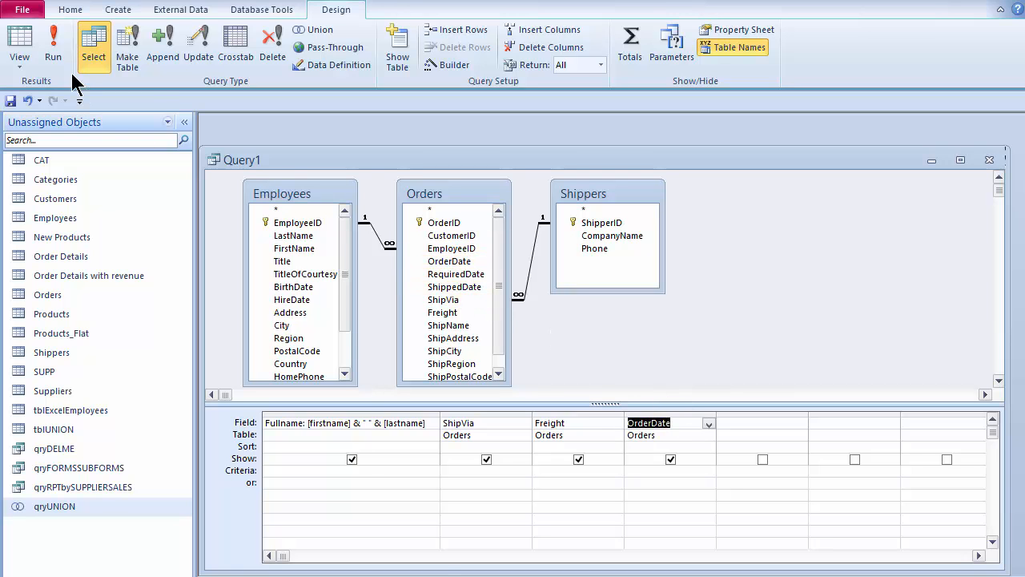
click(53, 48)
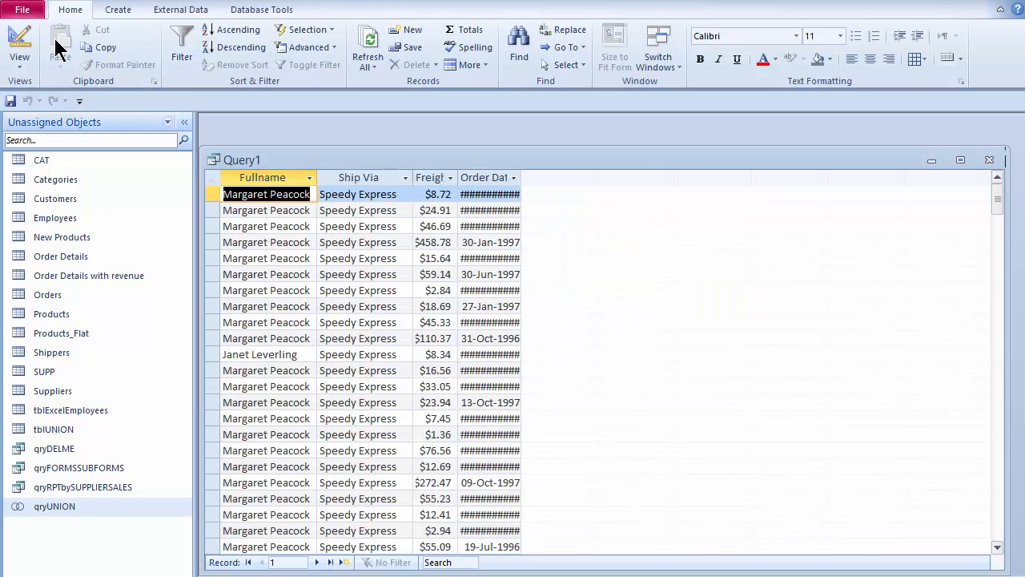
double_click(521, 177)
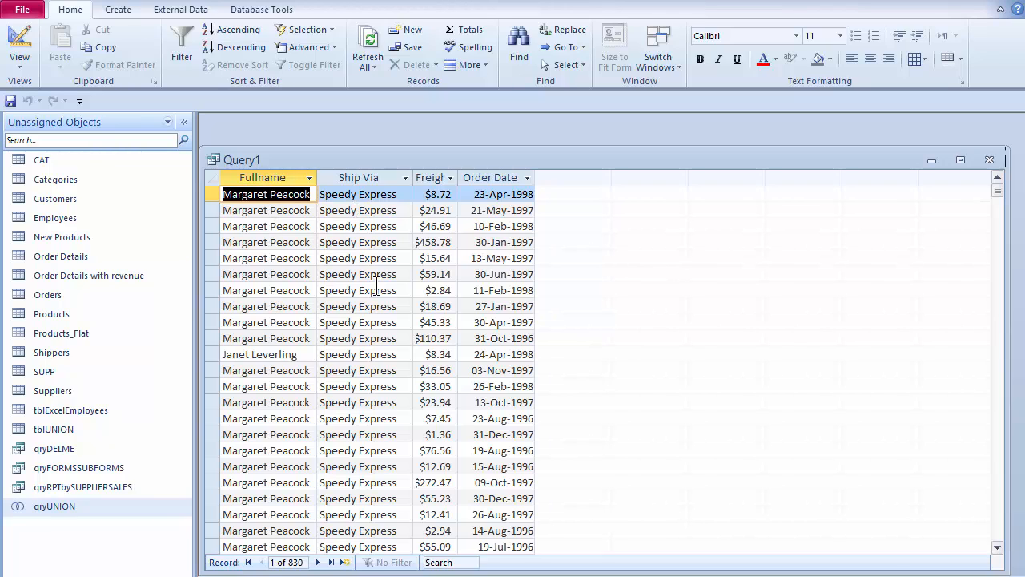
double_click(457, 177)
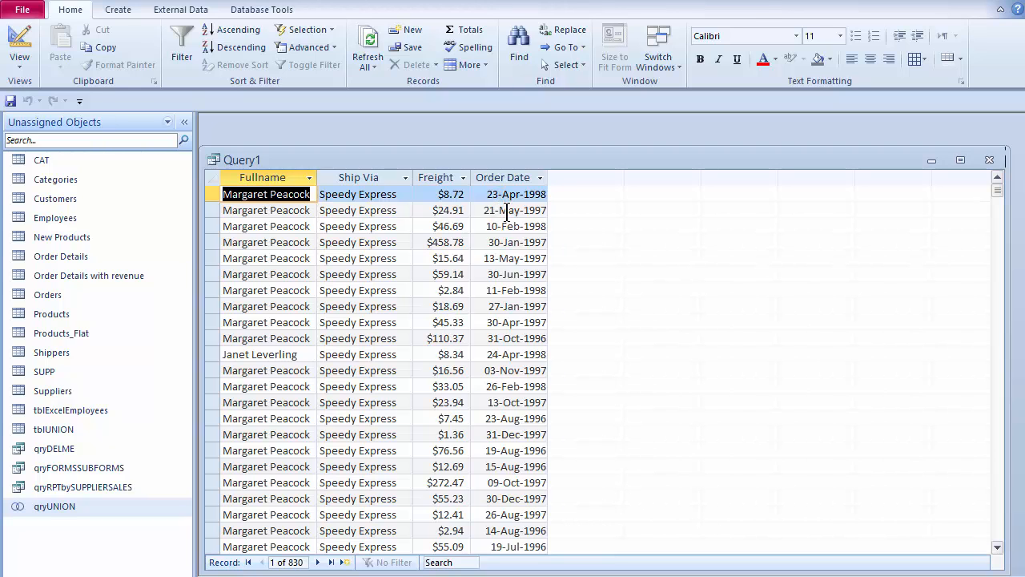
Step: Turn on totals in the query design and set the Freight field's total to Sum
key(ctrl+period)
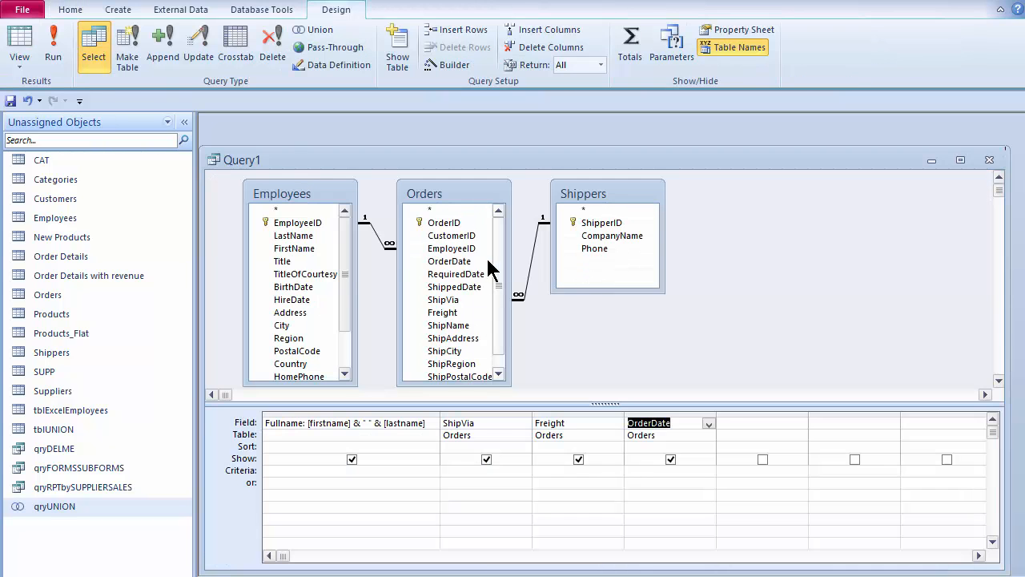
click(61, 55)
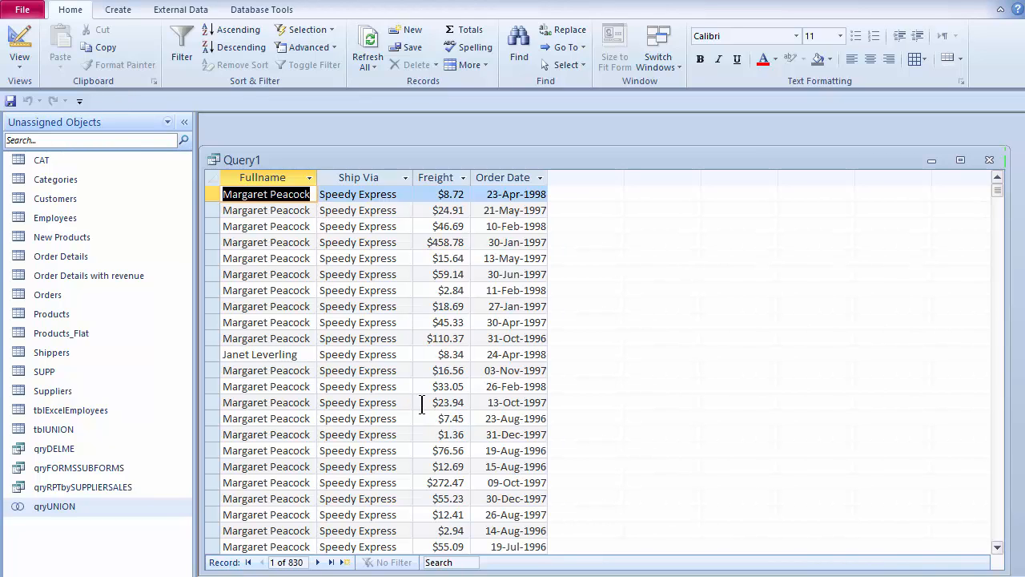
click(20, 44)
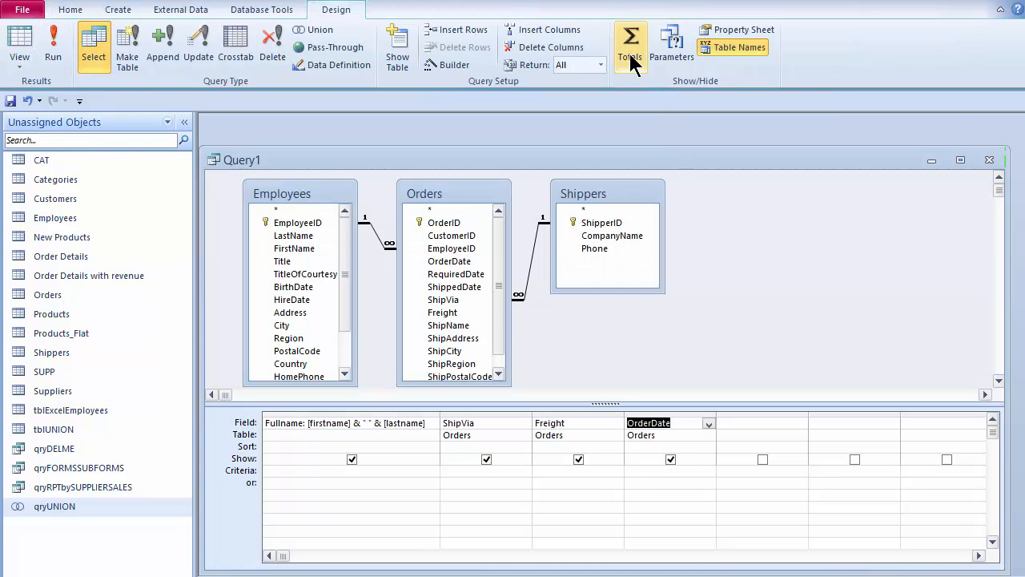
click(630, 57)
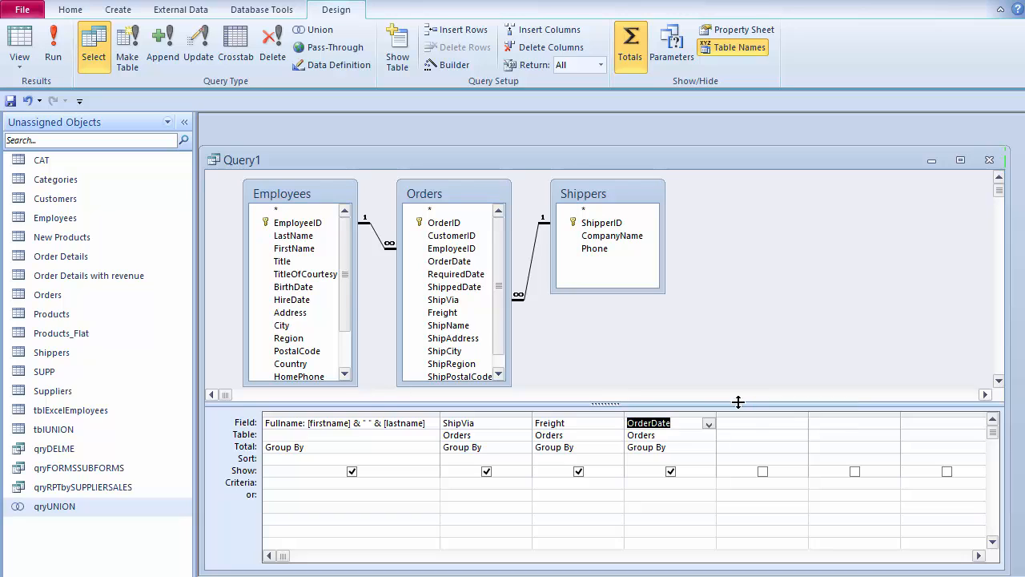
click(599, 446)
click(616, 447)
click(579, 474)
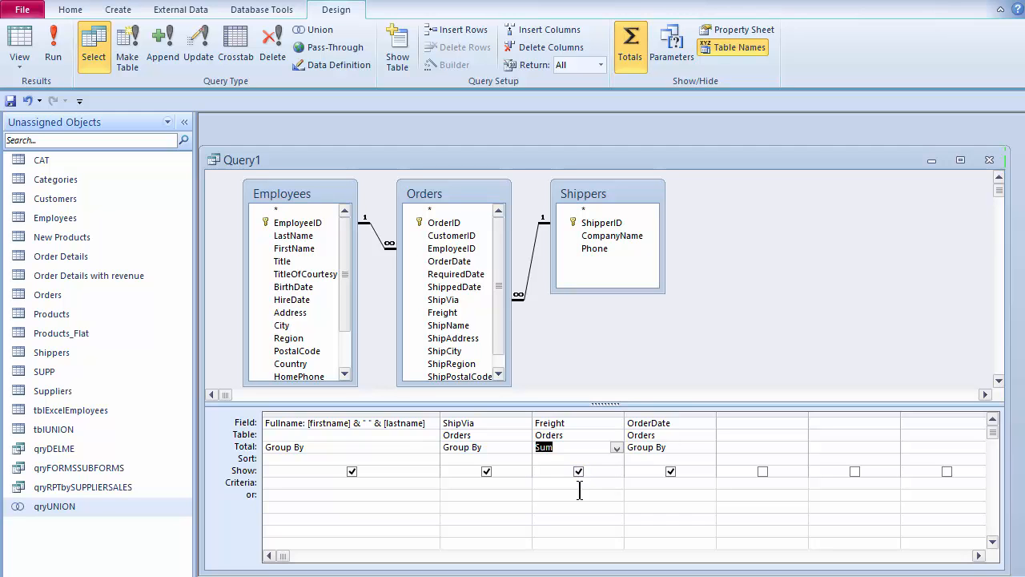
Step: Run the totals query and fit the summed freight column's width to its contents
click(53, 44)
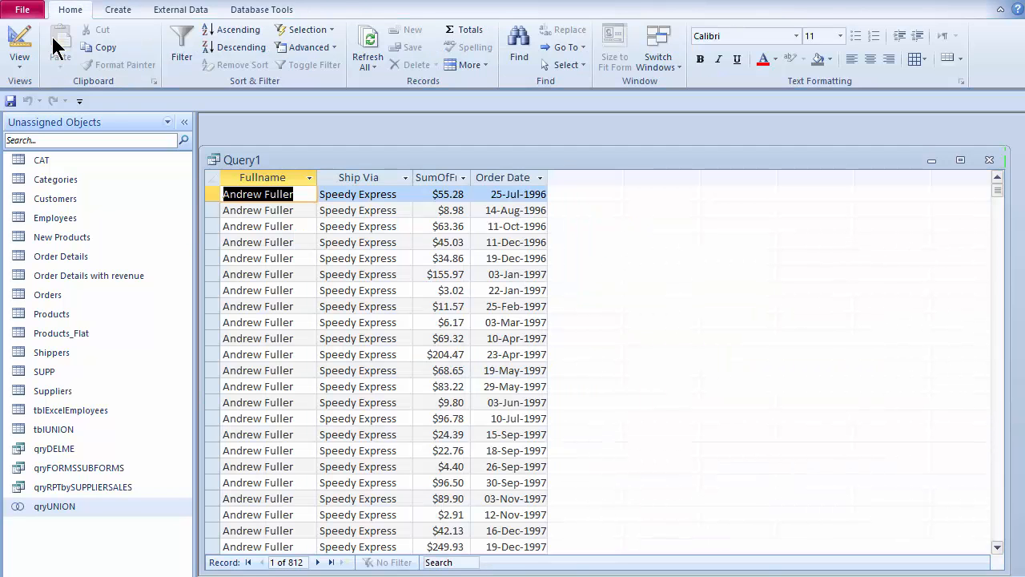
double_click(470, 175)
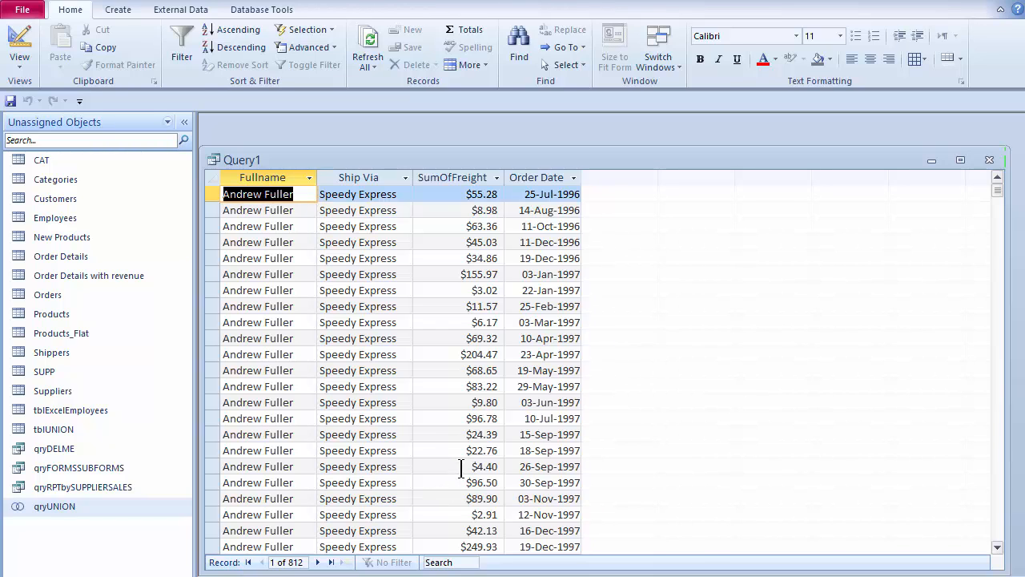
Step: Rerun the totals query from its design, including with OrderDate limited to Between #1/1/1997# And #3/1/1997#
key(ctrl+comma)
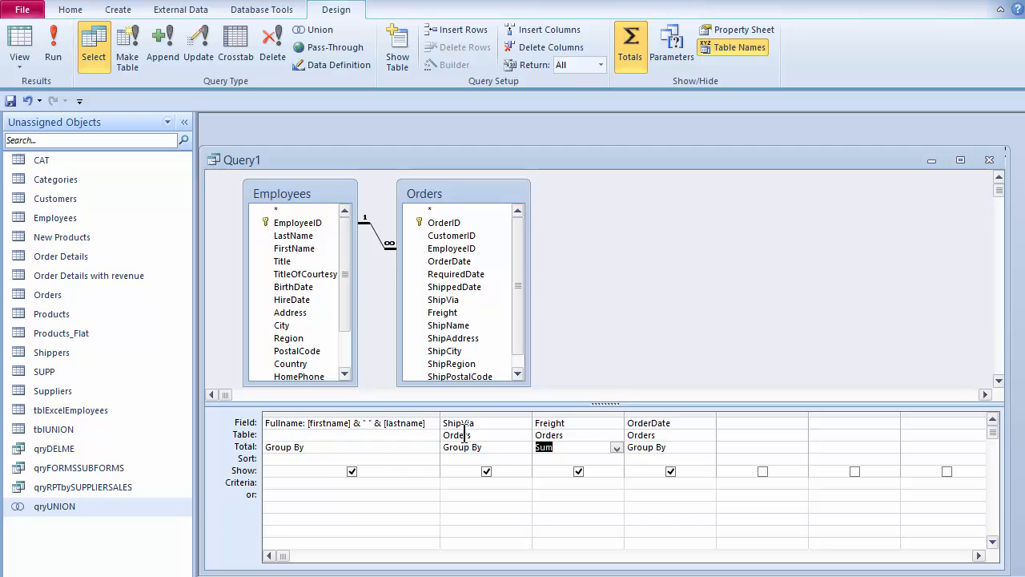
click(52, 44)
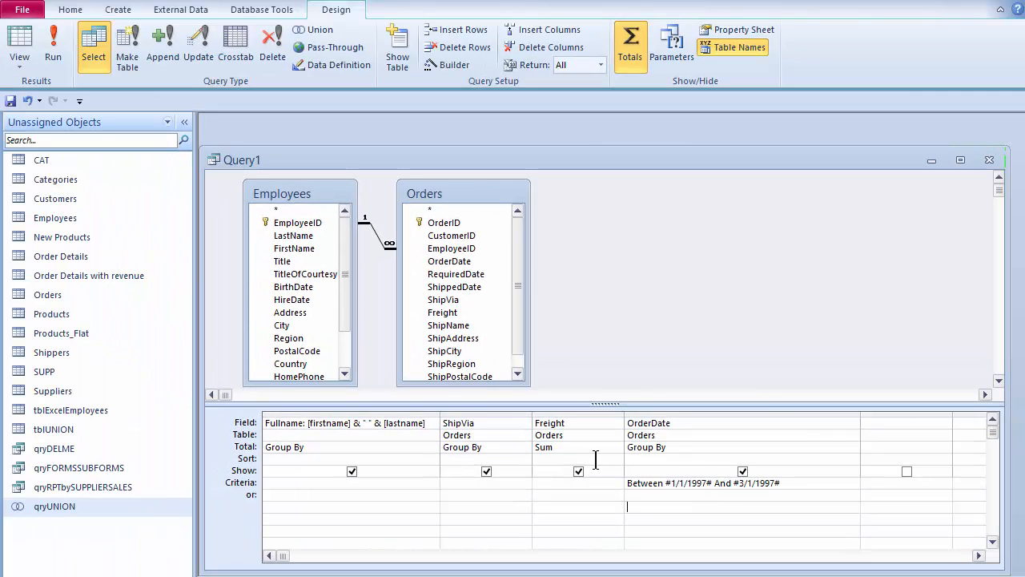
click(54, 53)
Step: Close the query and save it under the name qryEmpFrieghtByDate
click(989, 160)
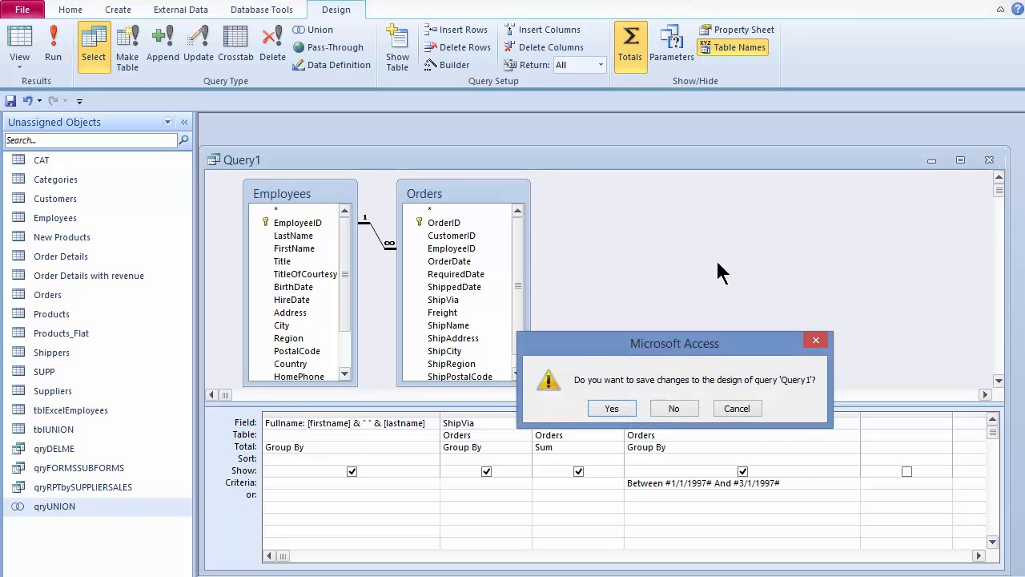
click(612, 409)
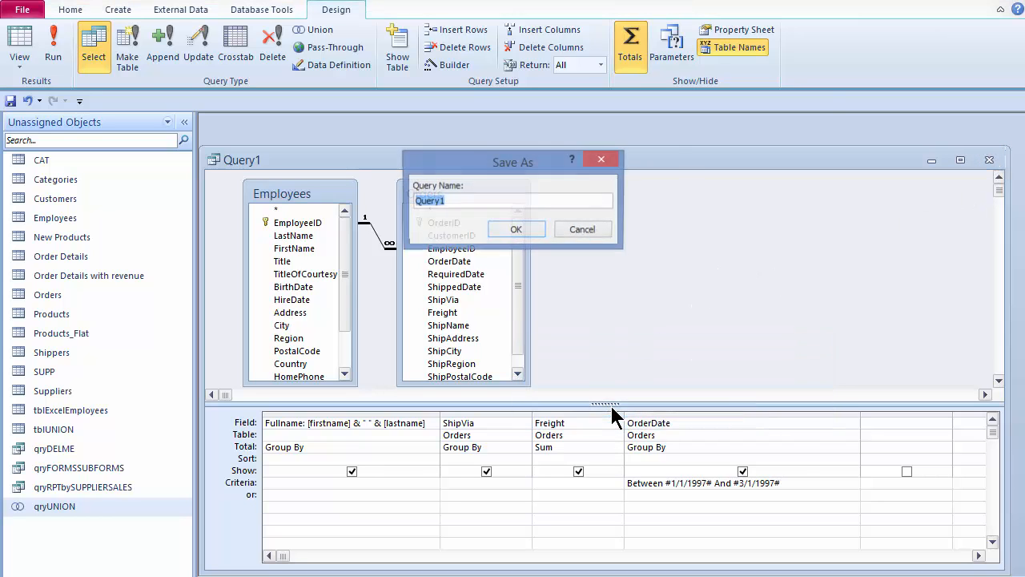
text(qryEmpFrieghtByDate)
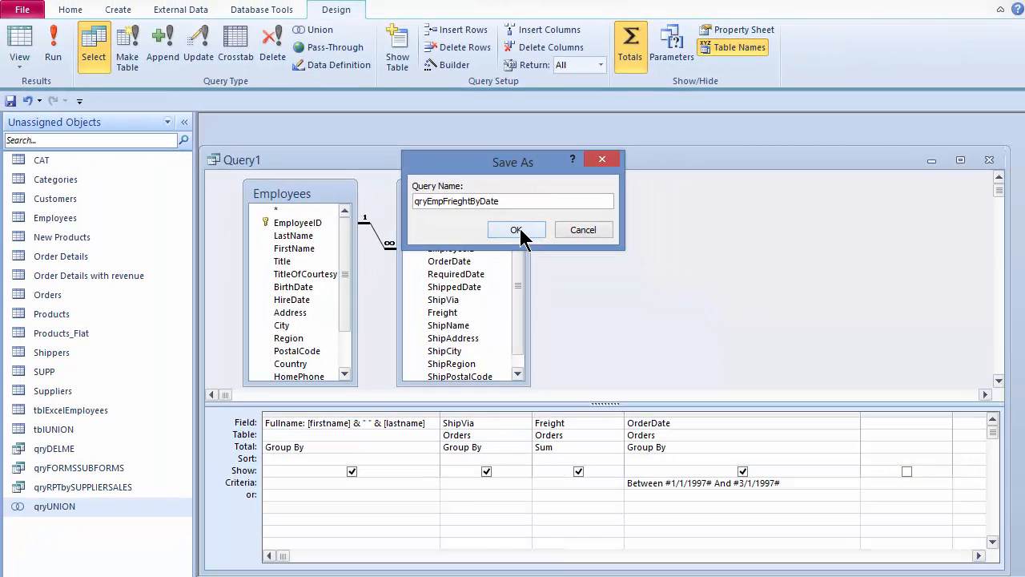
click(516, 230)
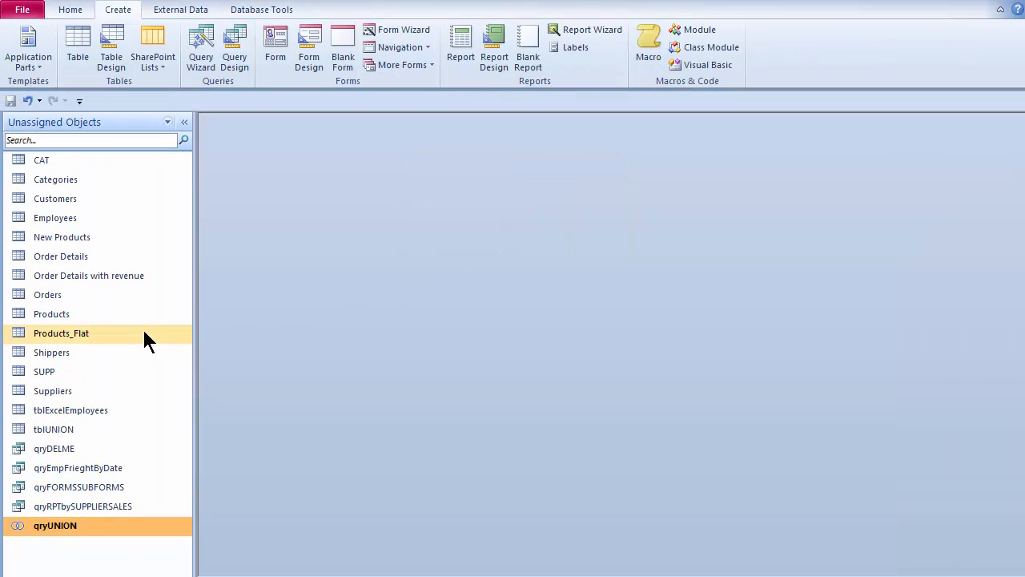